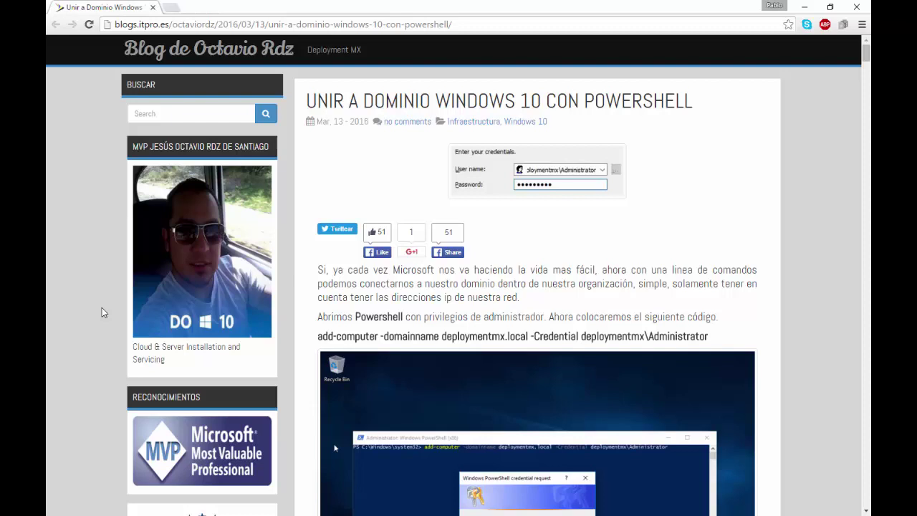
Review the blog article on joining Windows 10 to a domain with PowerShell, and switch to the Win10 virtual machine
scroll(330, 283, "down", 9)
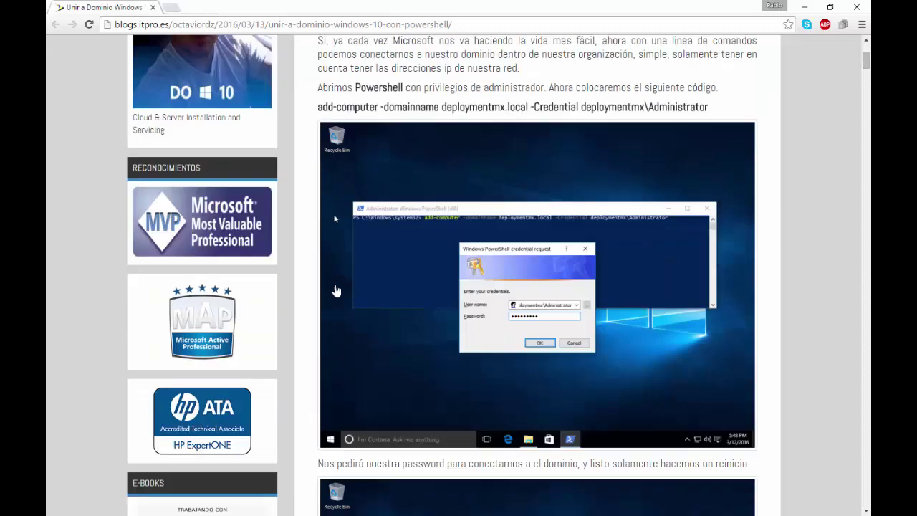
scroll(329, 287, "up", 10)
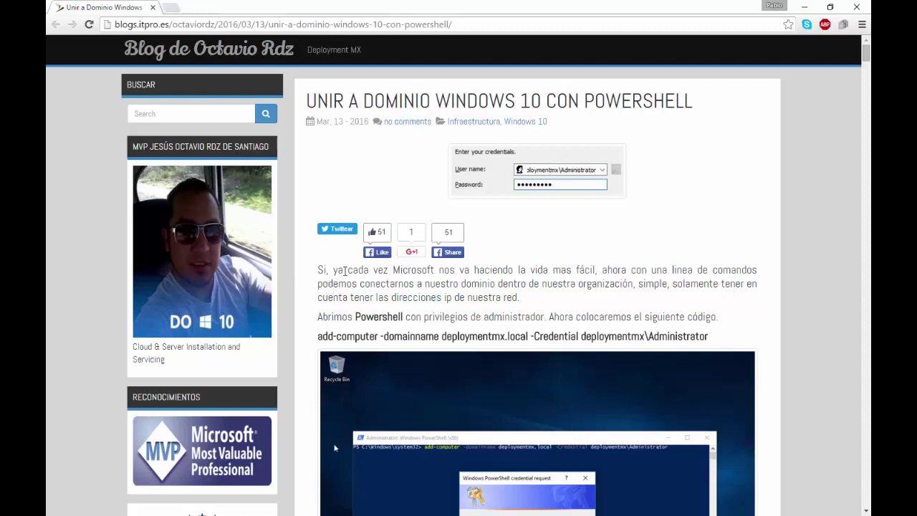
scroll(328, 286, "down", 3)
scroll(472, 260, "up", 3)
left_click(804, 7)
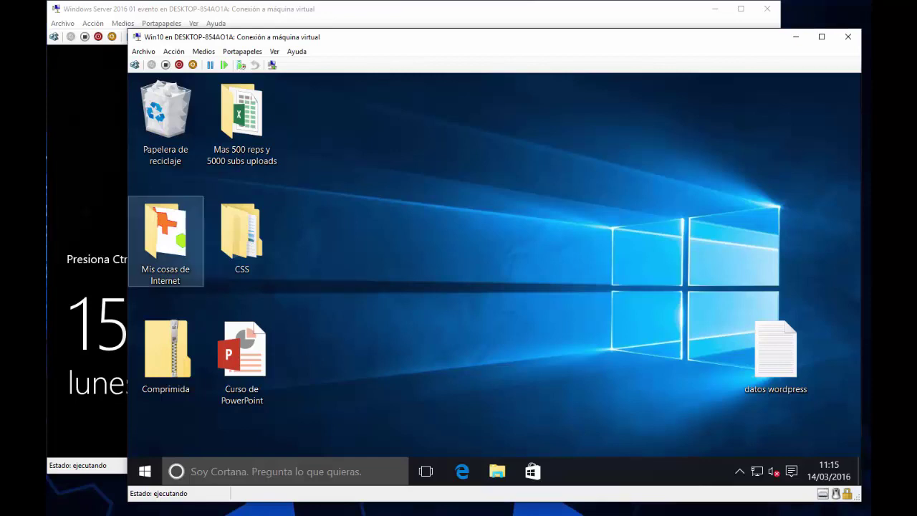
Run ipconfig in a Command Prompt on the Win10 virtual machine and show the start of its output
left_click(90, 322)
left_click(815, 256)
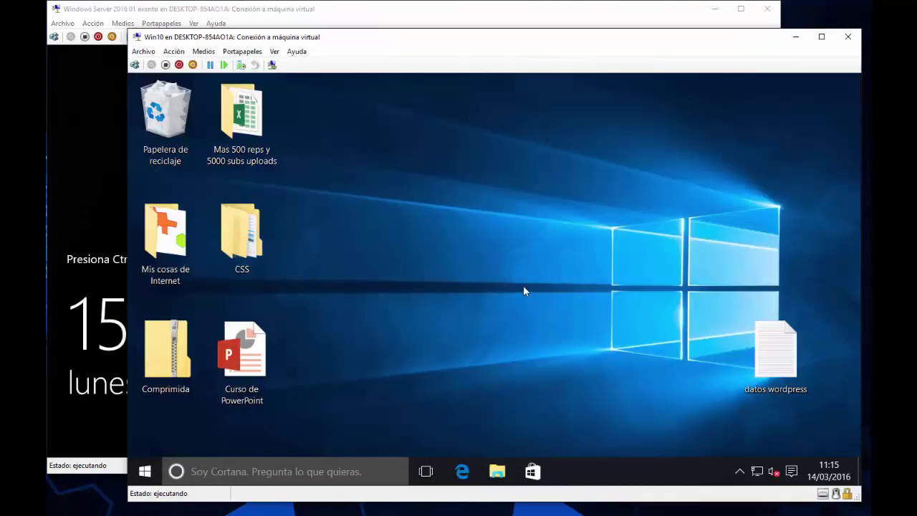
key("super+r")
type("cmd")
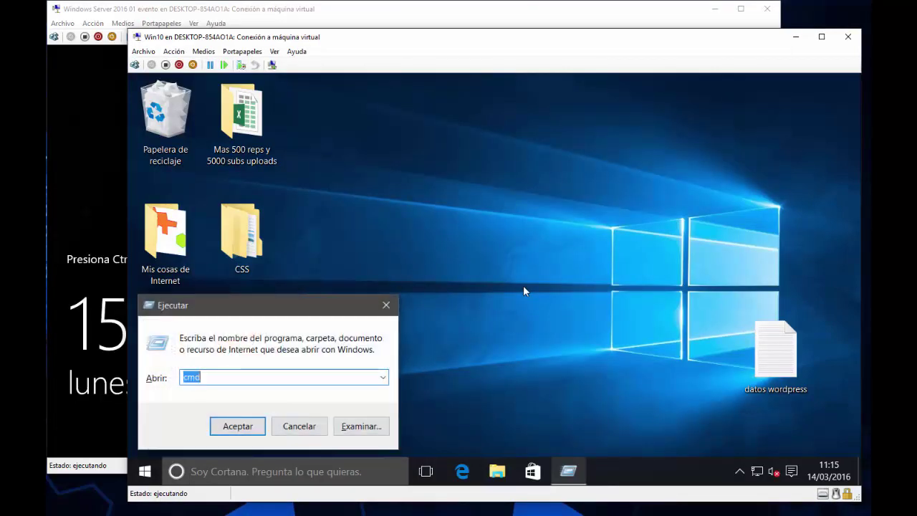
key("Return")
type("ipconfig")
key("Return")
scroll(523, 285, "up", 3)
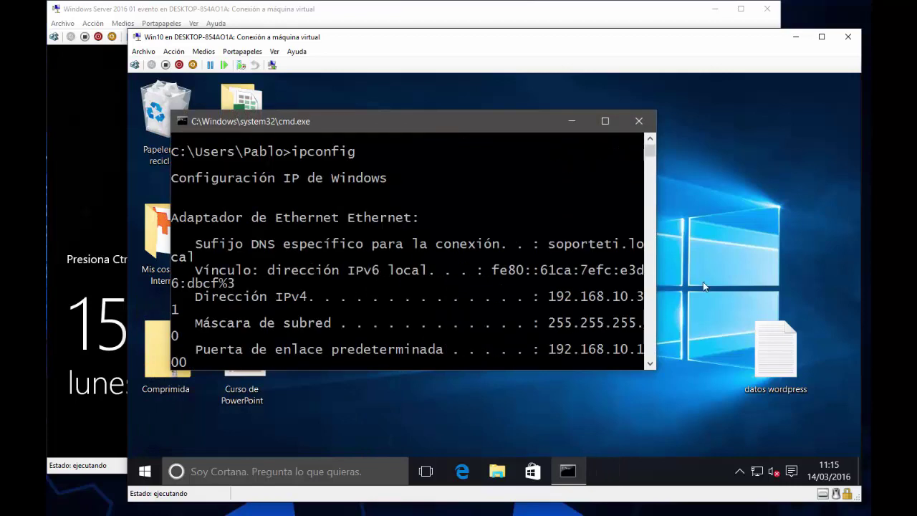
Widen the console to examine the Ethernet adapter's connection-specific DNS suffix, and close the Command Prompt
left_click_drag(658, 249, 845, 243)
left_click_drag(673, 272, 548, 275)
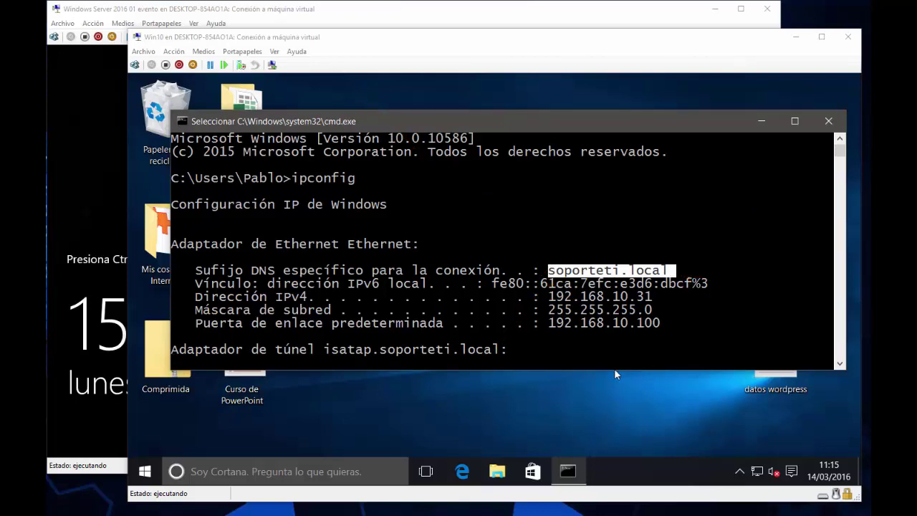
left_click(605, 352)
left_click(827, 122)
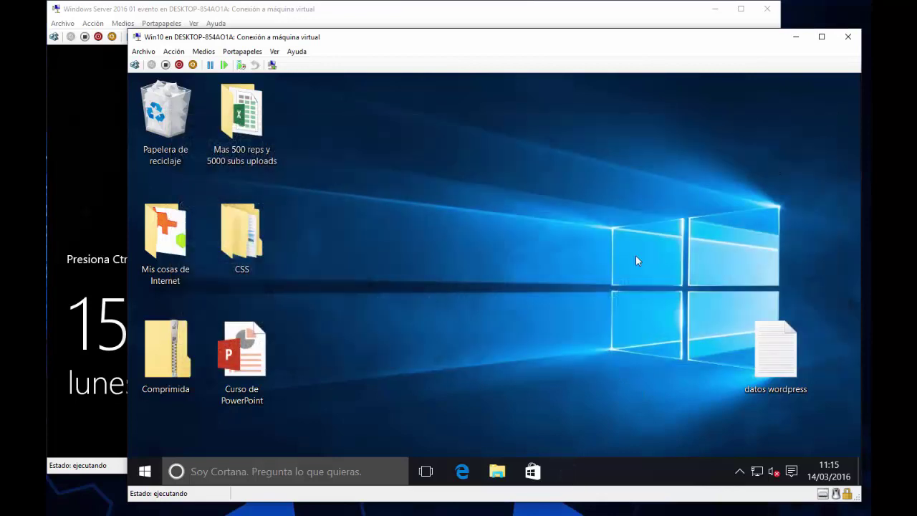
Search for powershell and start Windows PowerShell as administrator, approving the elevation request
key("super")
type("p")
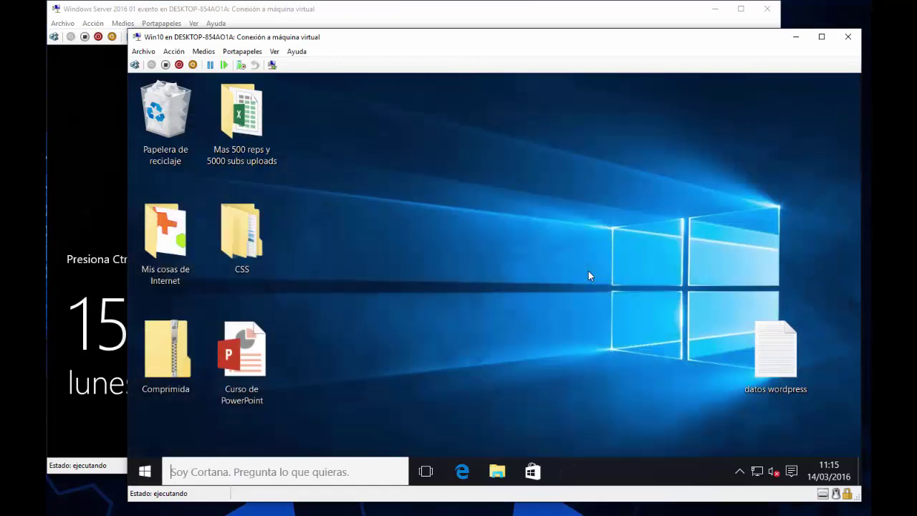
type("owershell")
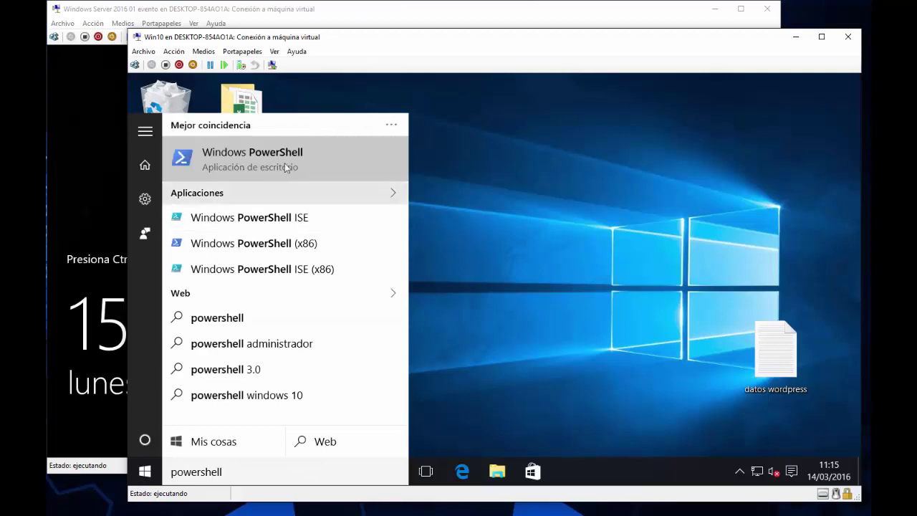
right_click(306, 168)
left_click(278, 176)
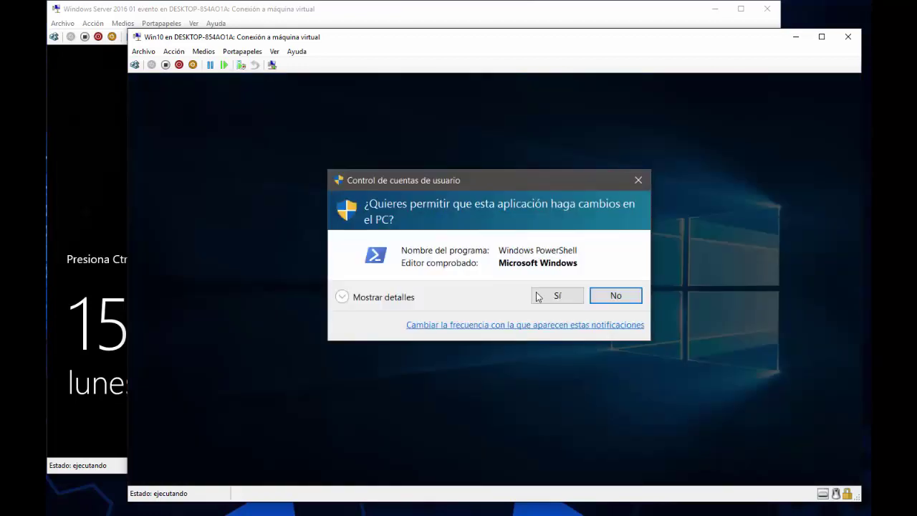
left_click(530, 294)
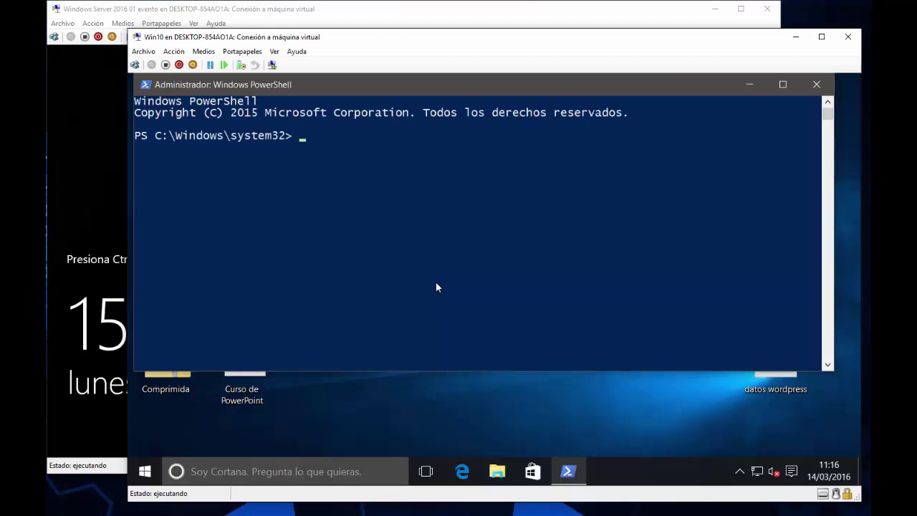
Run Add-Computer -DomainName soporteti.local to join the computer to the domain
type("Add-Computer")
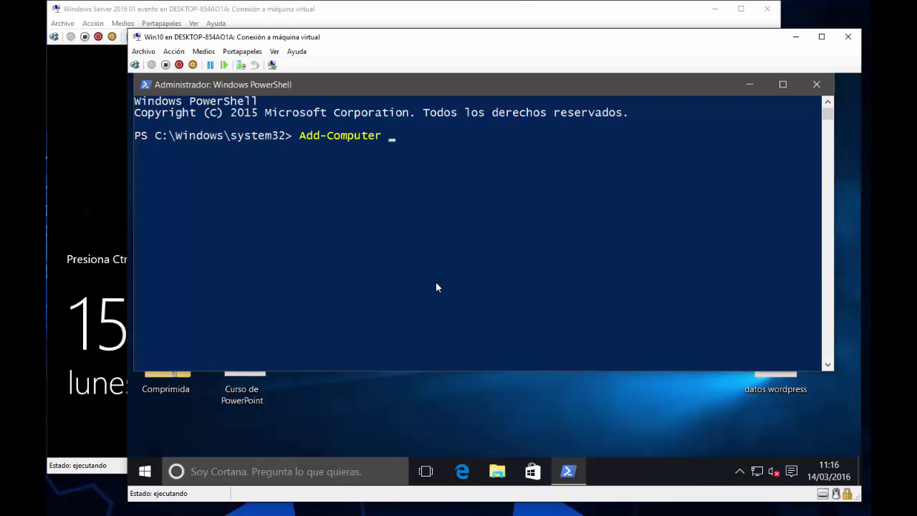
type("-DomainName sopor")
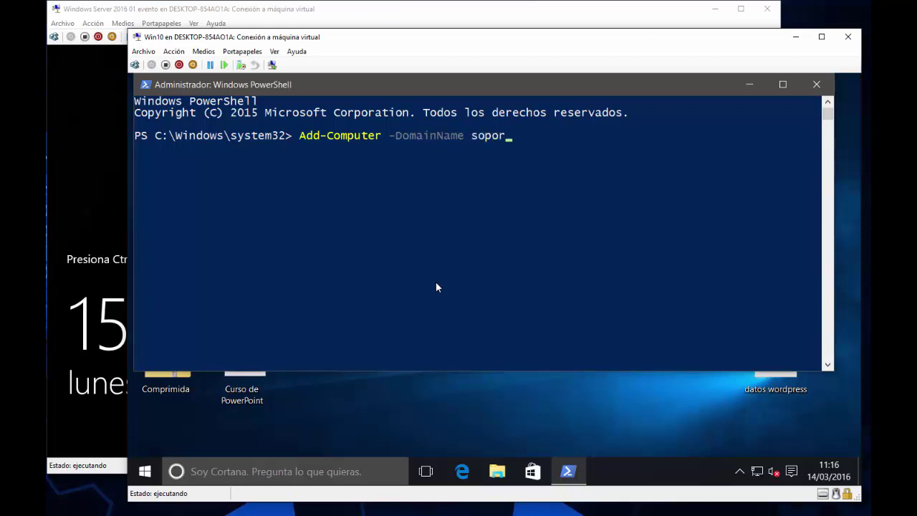
type("teti.local")
key("Return")
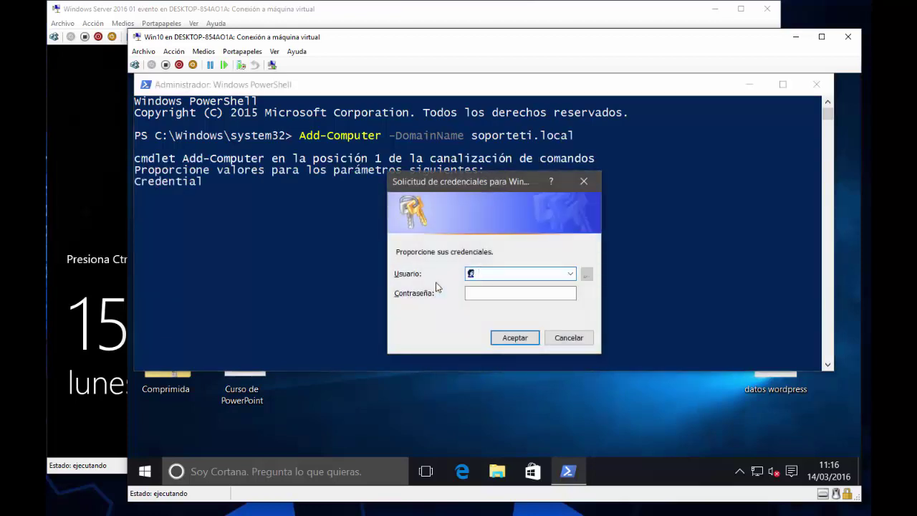
Authorize the domain join as soporteti.local\eventon with the account password
type("soporteti.local\\eventon")
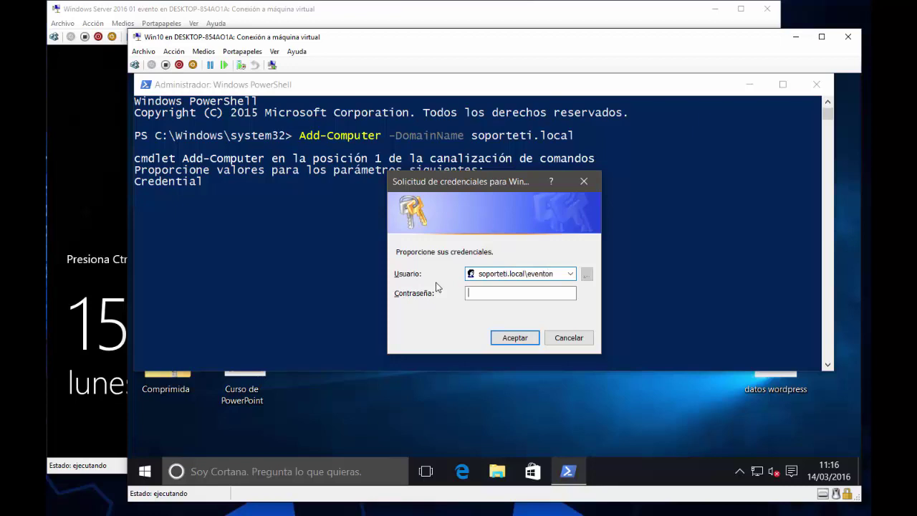
key("Tab")
type("********")
key("Return")
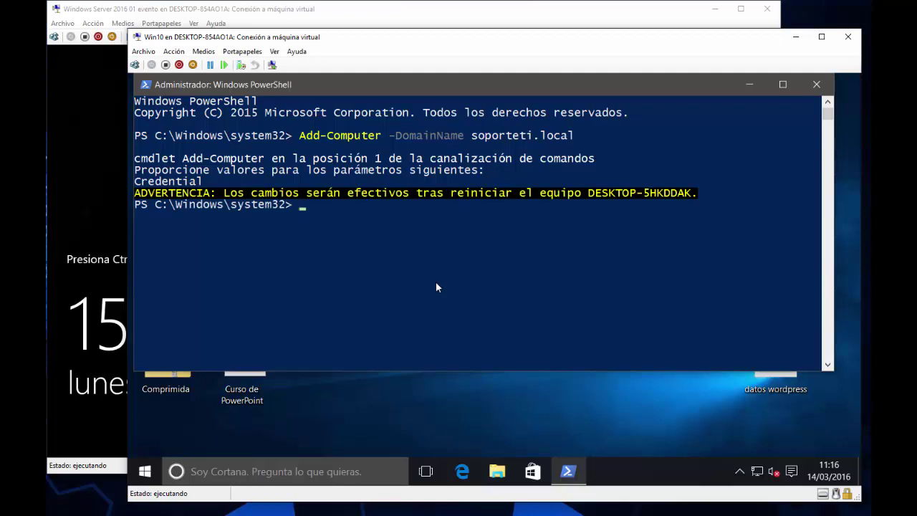
Restart the computer with shutdown -r -t 0 and sign in to the SOPORTETI domain as eventon with the account password
type("shutdown -r -t 0")
key("Return")
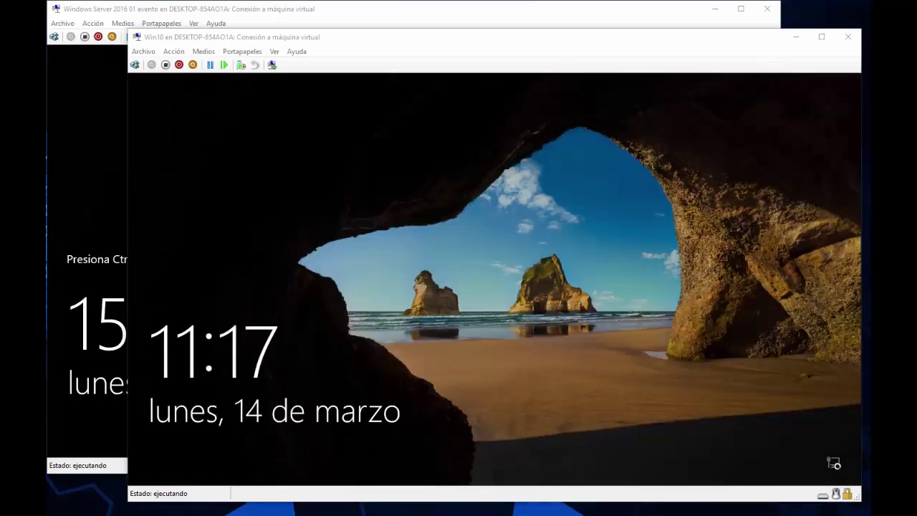
left_click(406, 409)
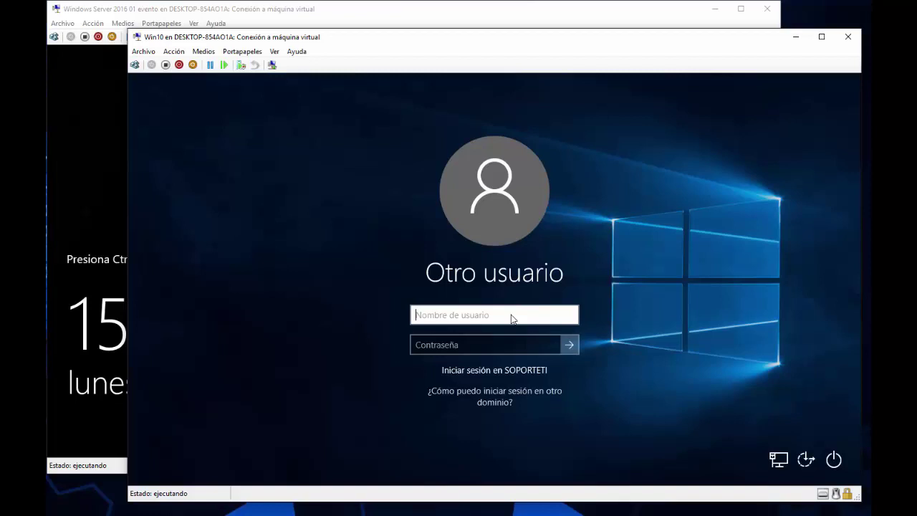
type("eventon")
key("Tab")
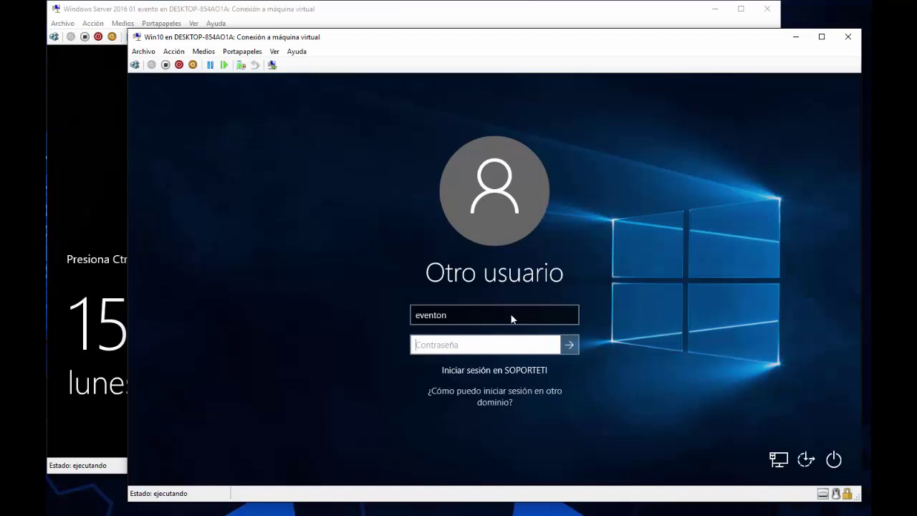
type("••••••••")
key("Return")
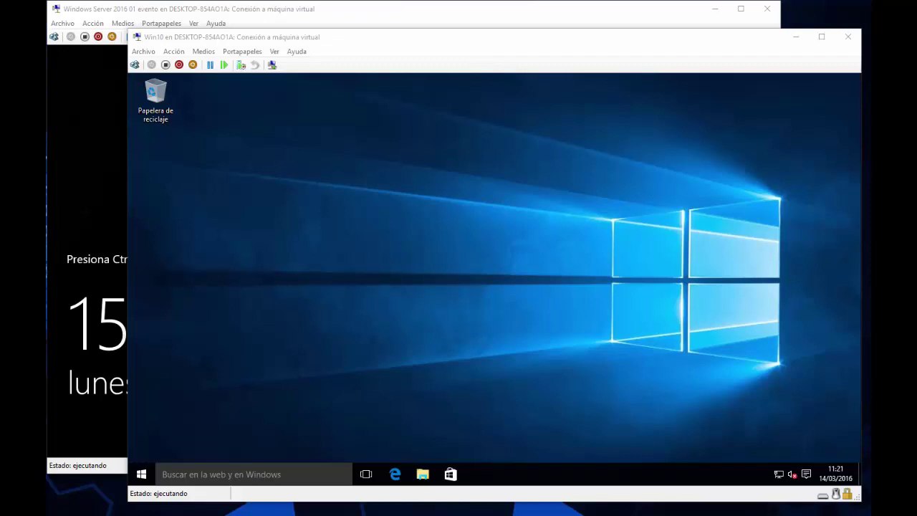
Run set in a Command Prompt to check the USERDNSDOMAIN variable, and close the console
left_click(345, 338)
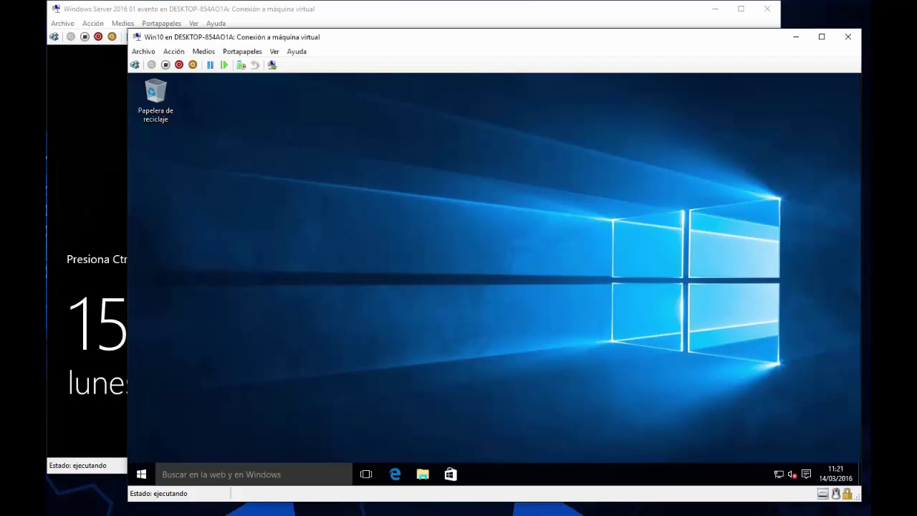
left_click(386, 300)
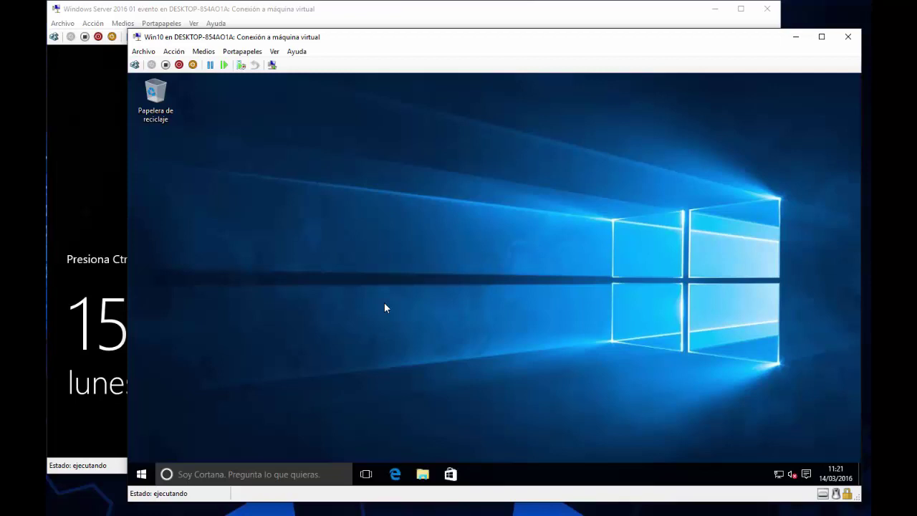
key("super+r")
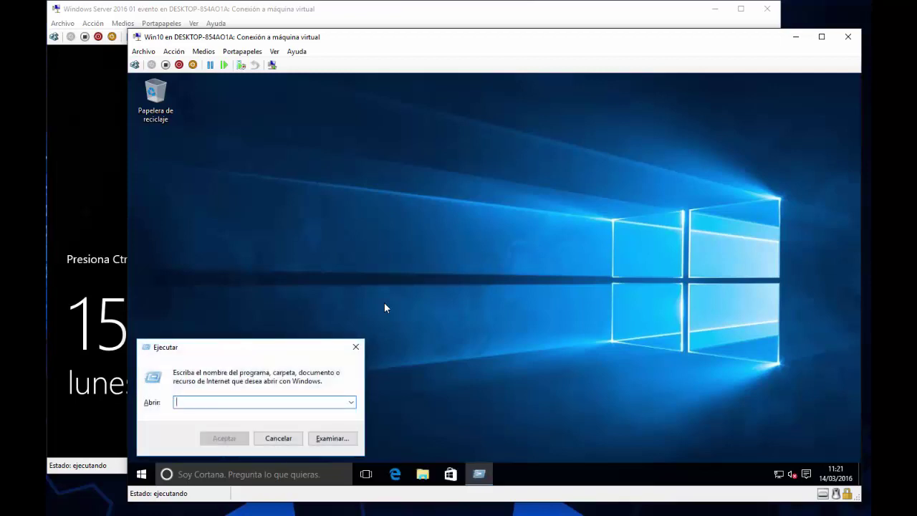
type("cmd")
key("Return")
type("set")
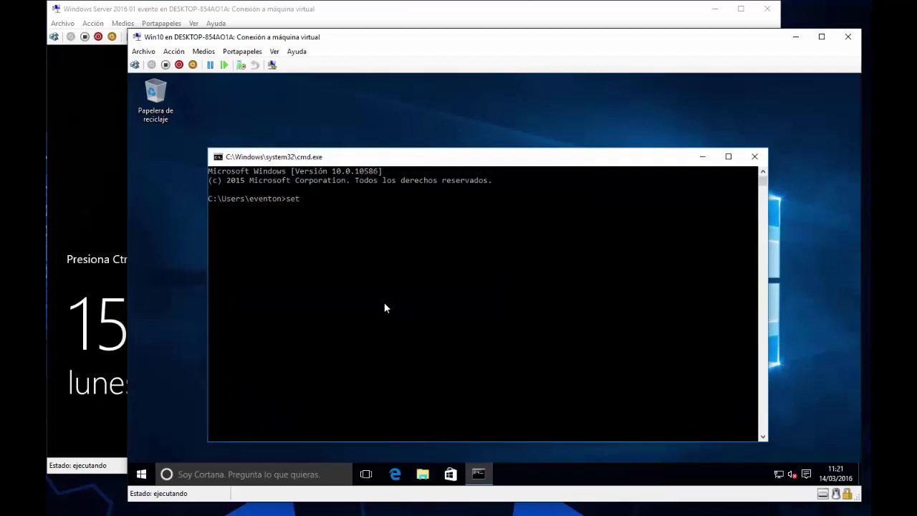
key("Return")
left_click_drag(350, 377, 208, 375)
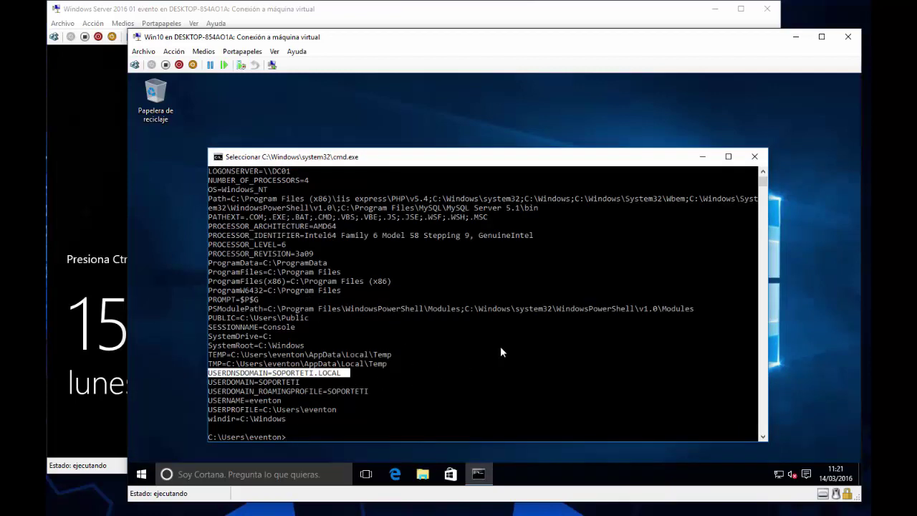
left_click(751, 160)
Start Windows PowerShell as administrator, authorizing the elevation with the Administrador account and its password
key("super")
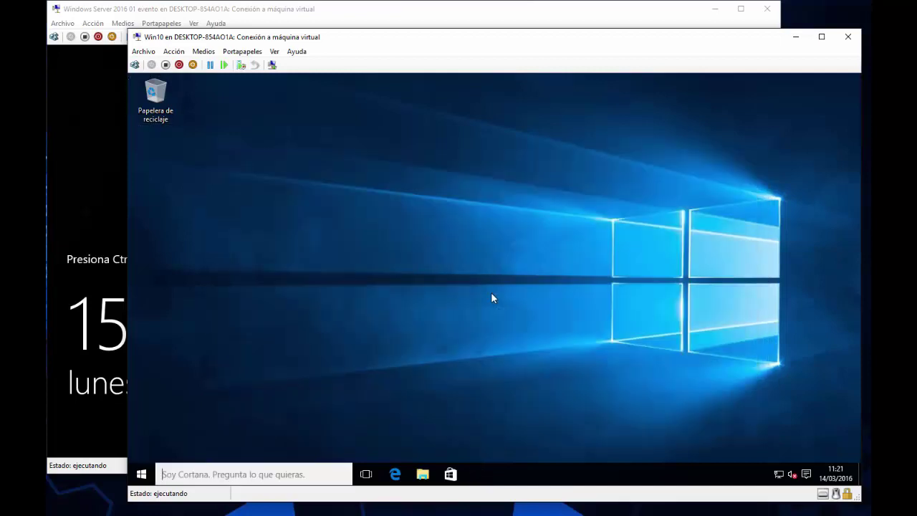
type("p")
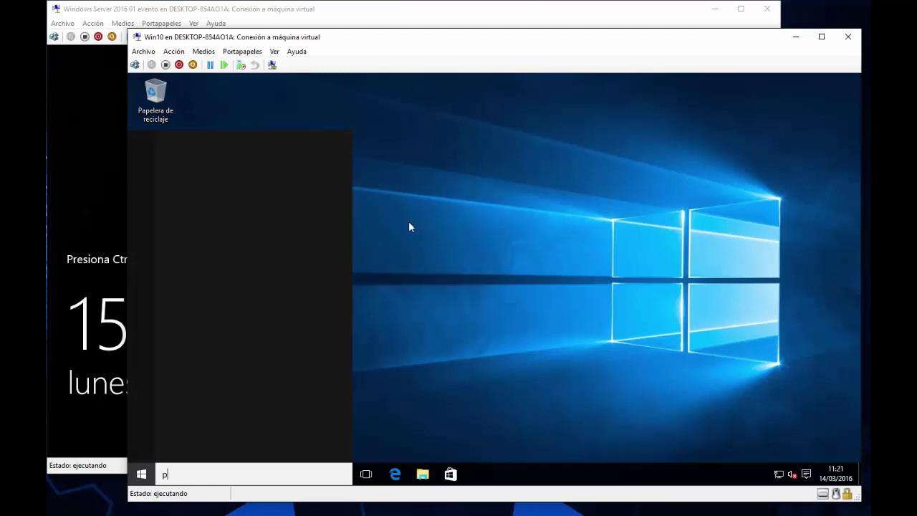
type("owershell")
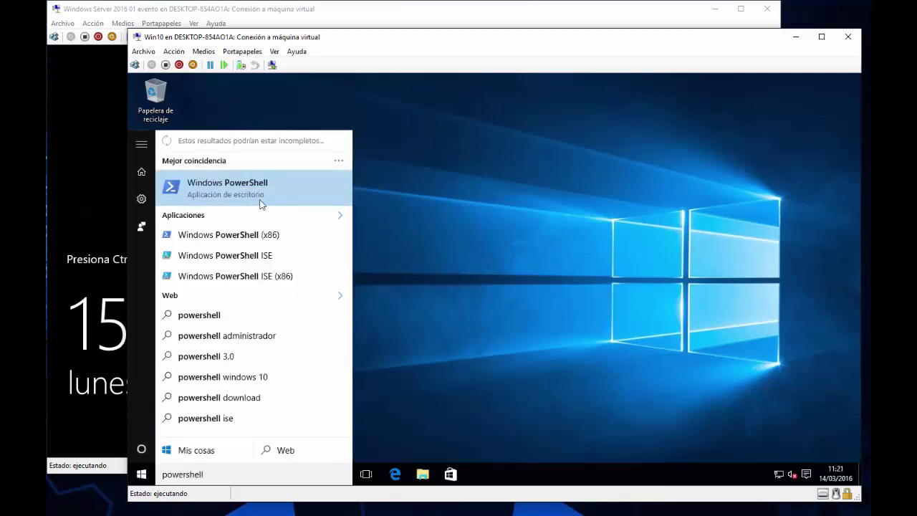
right_click(250, 191)
left_click(282, 205)
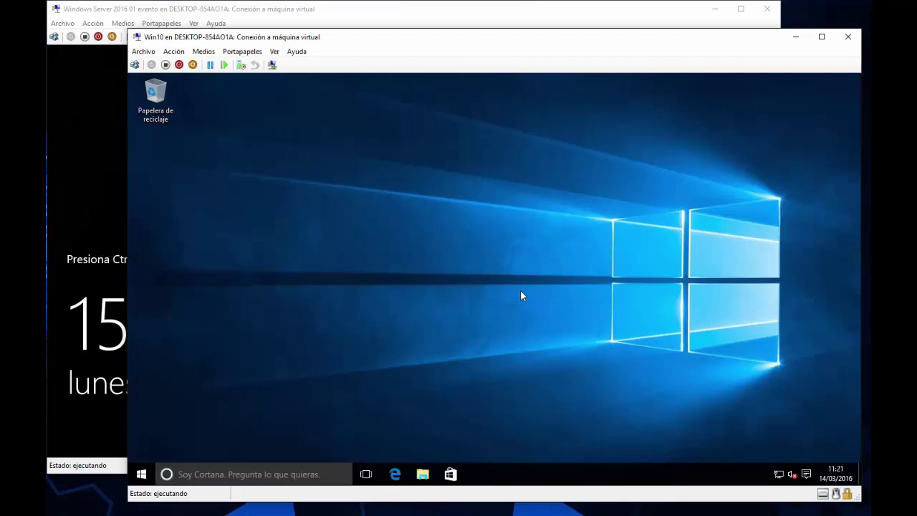
left_click(459, 303)
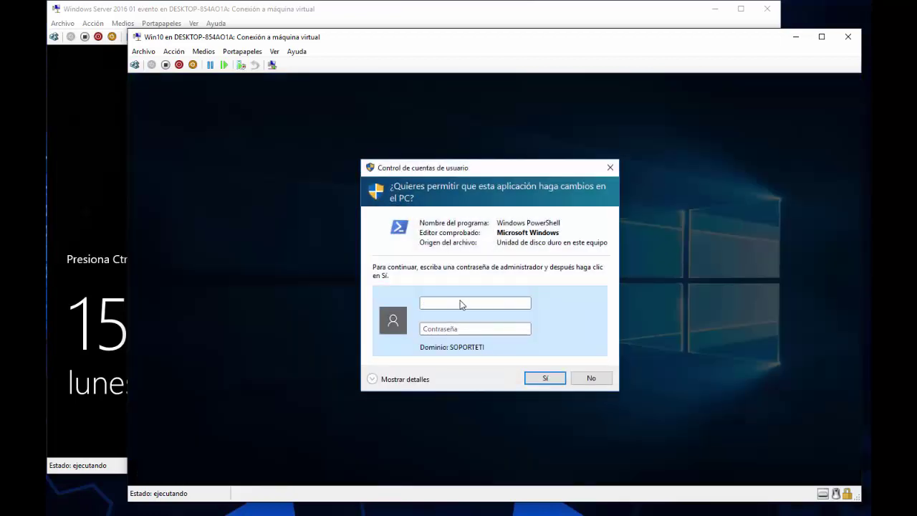
type("Administrador")
key("Tab")
type("••••••••")
key("Return")
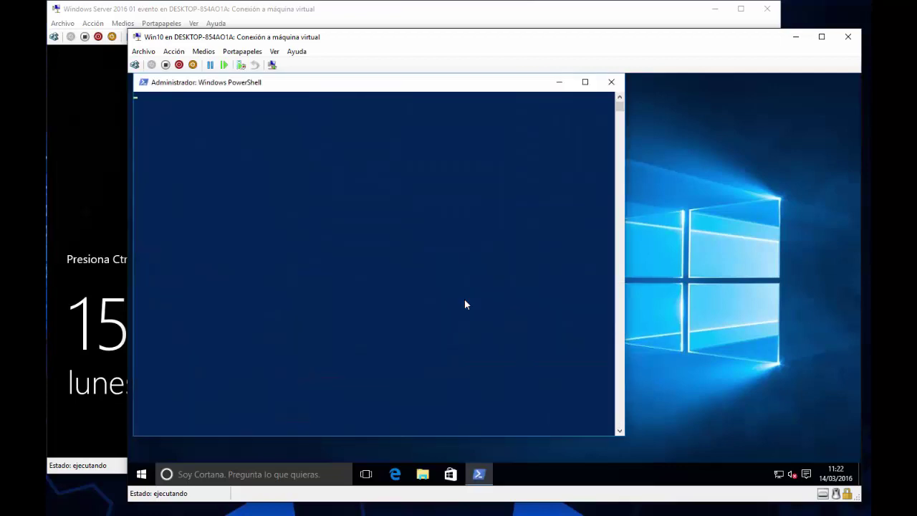
Set the font size to 18 in the PowerShell window's properties
right_click(344, 83)
left_click(395, 199)
left_click(196, 110)
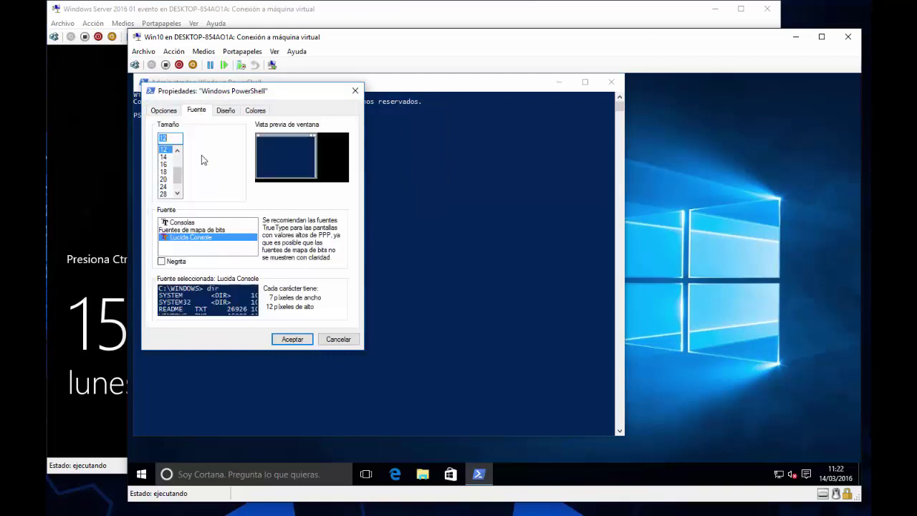
left_click(165, 164)
left_click(166, 172)
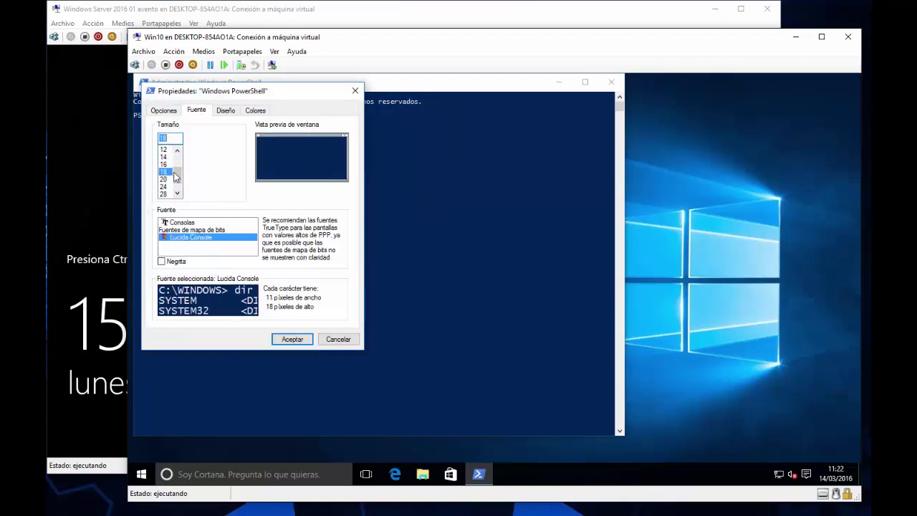
Set the PowerShell screen buffer width to 100, apply the properties, and reposition the console window over the desktop
left_click(224, 111)
left_click(232, 141)
key("BackSpace")
key("BackSpace")
key("BackSpace")
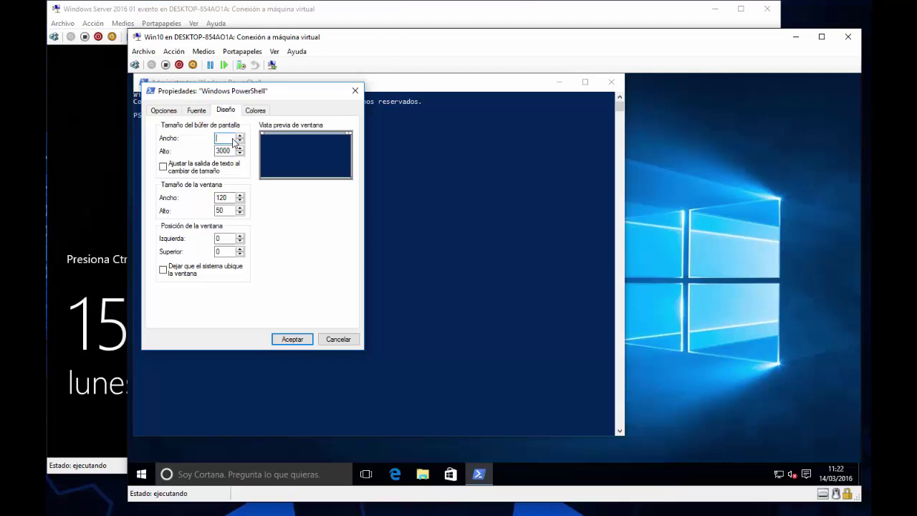
type("100")
left_click(279, 338)
left_click_drag(585, 83, 599, 113)
left_click(513, 186)
left_click(435, 208)
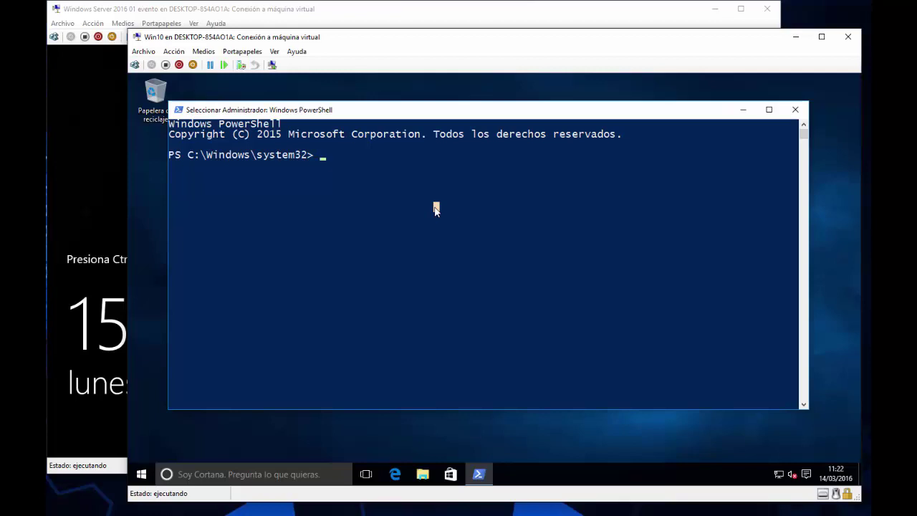
Try to move the computer to the Bartolo workgroup by running Add-Computer -GrokGroupName Bartolo
type("Add-")
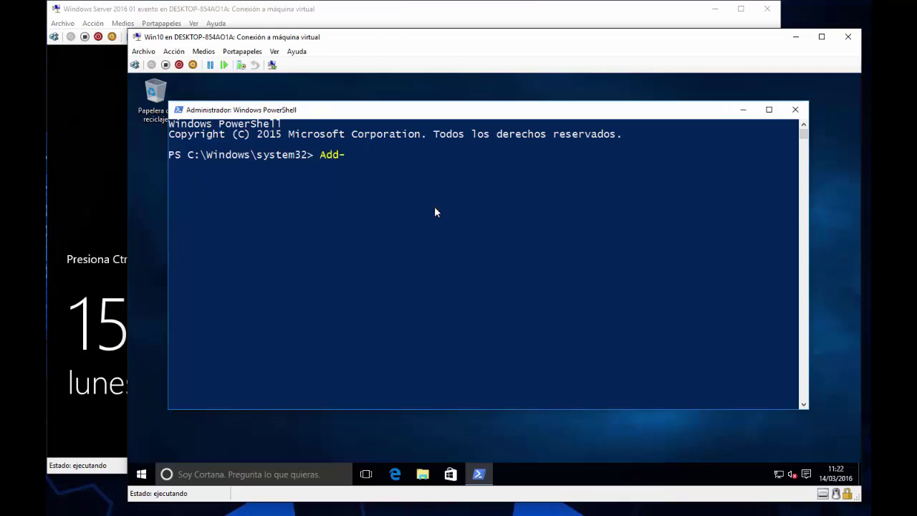
type("Computer -GrokGroupName ")
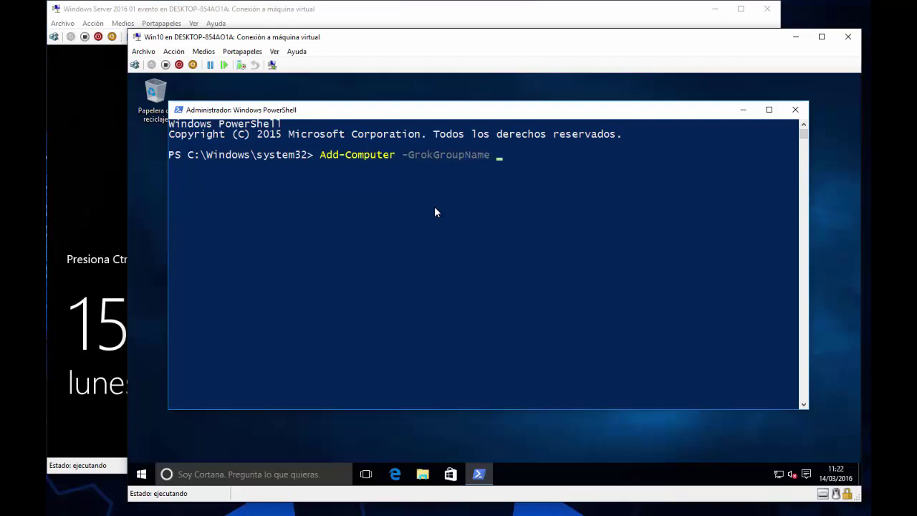
type("Bartolo")
key("Return")
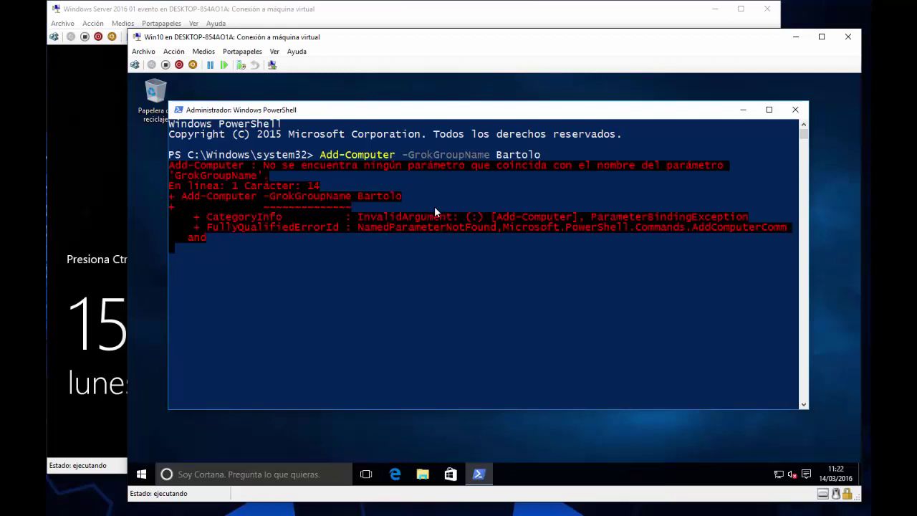
Correct the previous command's parameter, run it as Add-Computer -WorkGroupName Bartolo, and answer S to confirm leaving the domain
key("Up")
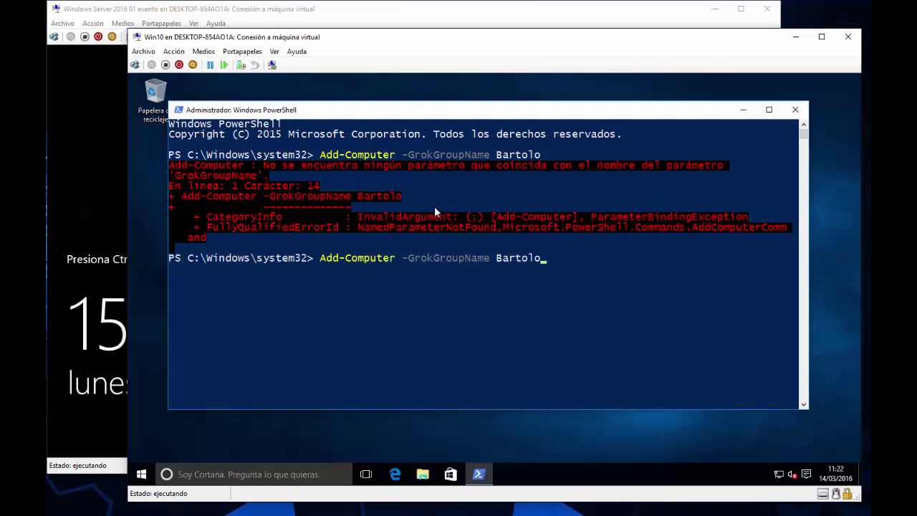
key("Delete")
key("Delete")
type("W")
key("Right")
type("r")
key("End")
key("Return")
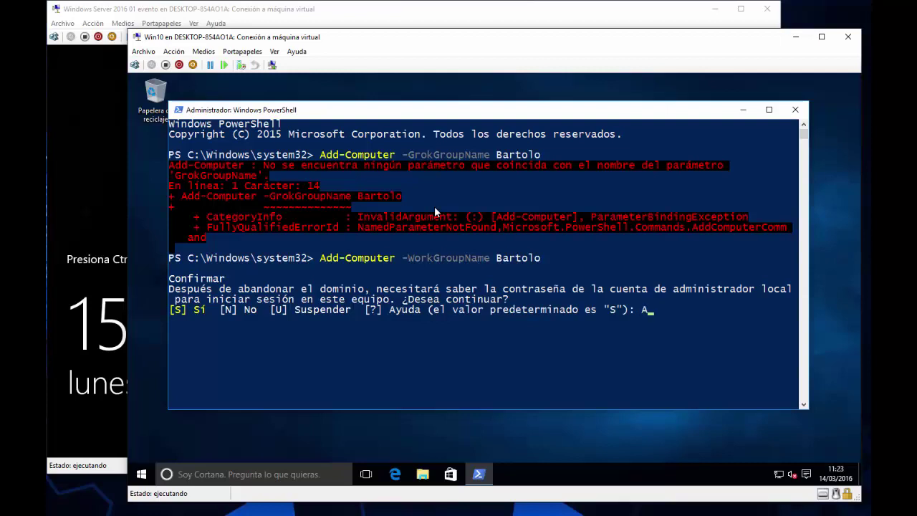
type("S")
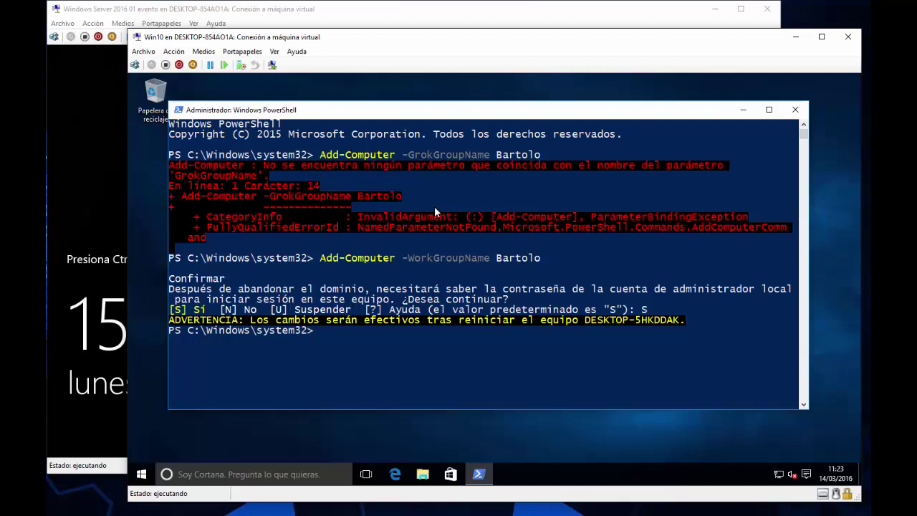
Restart the computer with shutdown -r -t 0 and sign in with the local user name and the account password
type("shutdown -r -t 0")
key("Return")
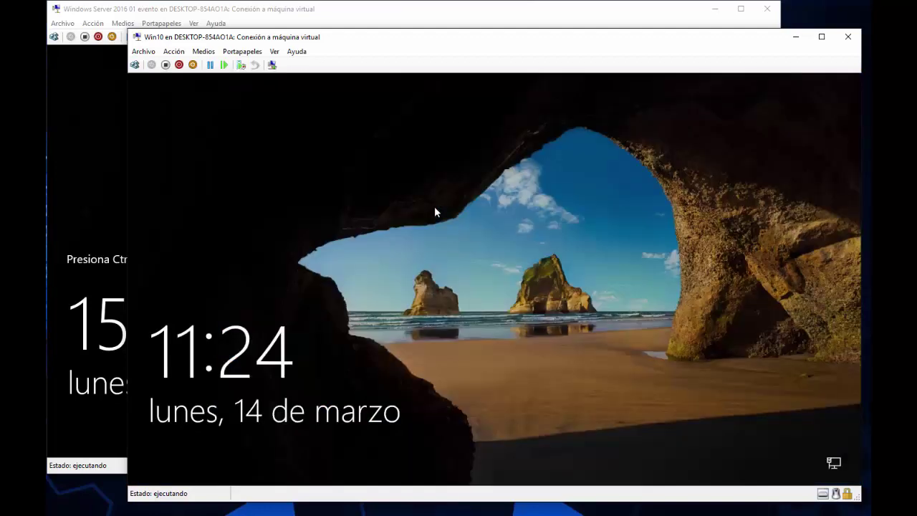
left_click(425, 257)
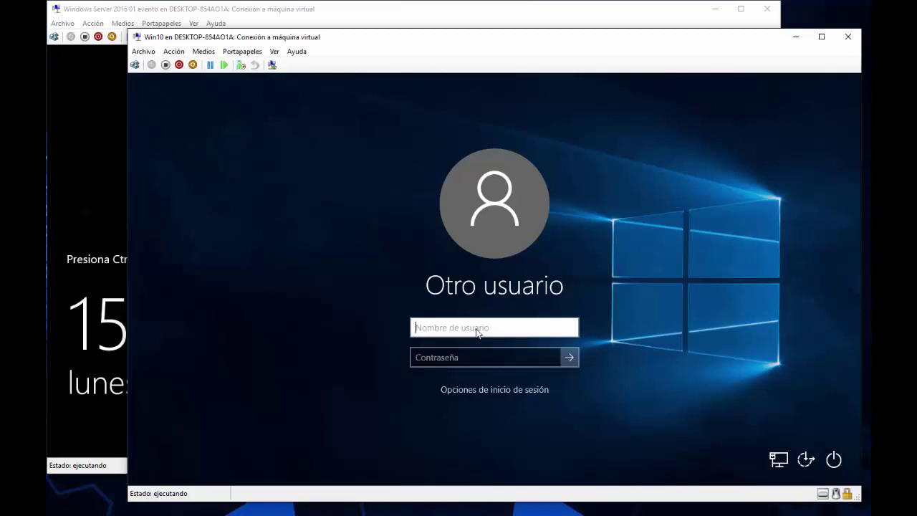
type("Pablo")
key("Tab")
type("*******")
key("Return")
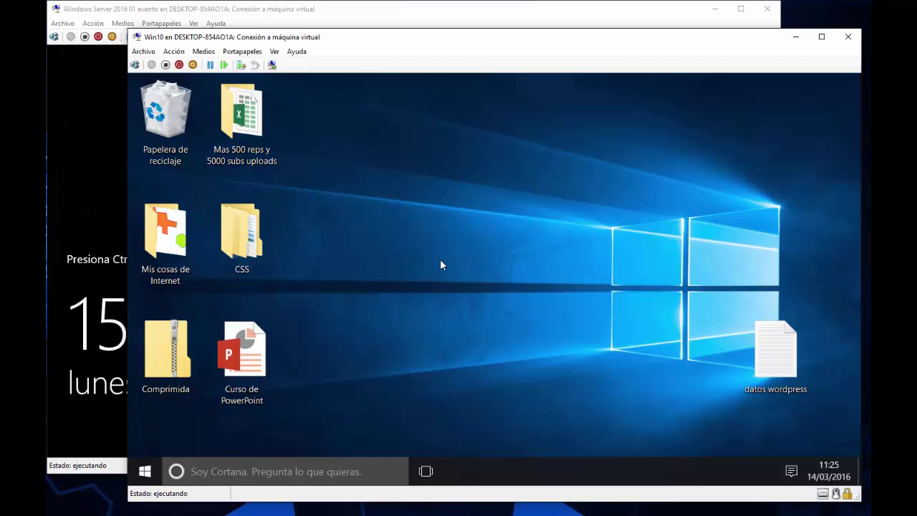
Check the computer's workgroup name in the Windows system information, and close that window
key("super+r")
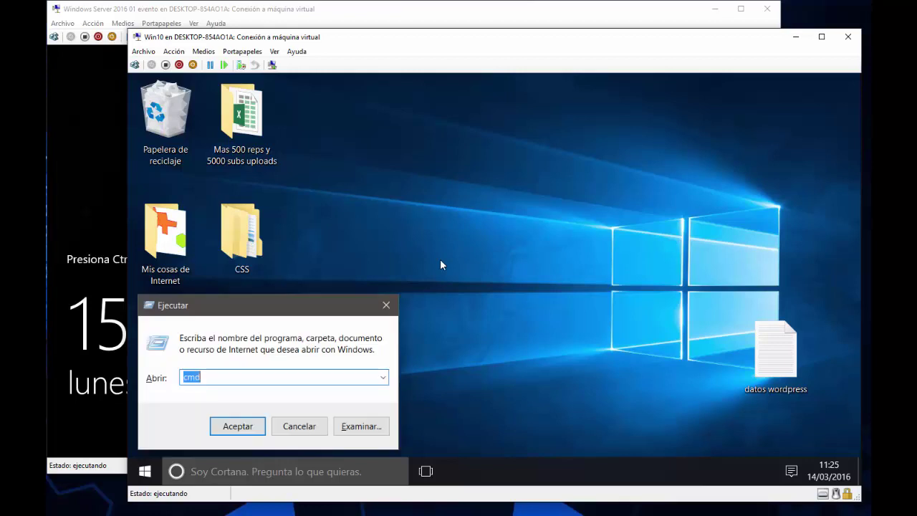
left_click(386, 307)
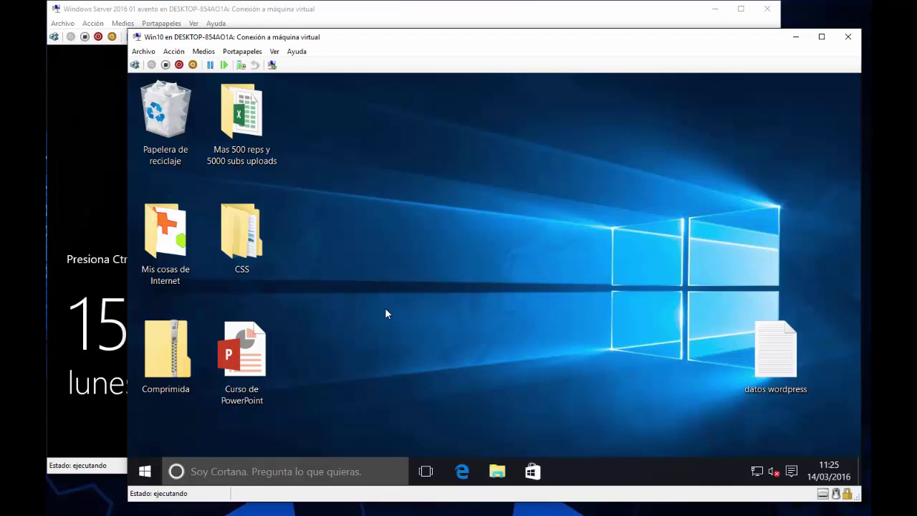
key("super+Pause")
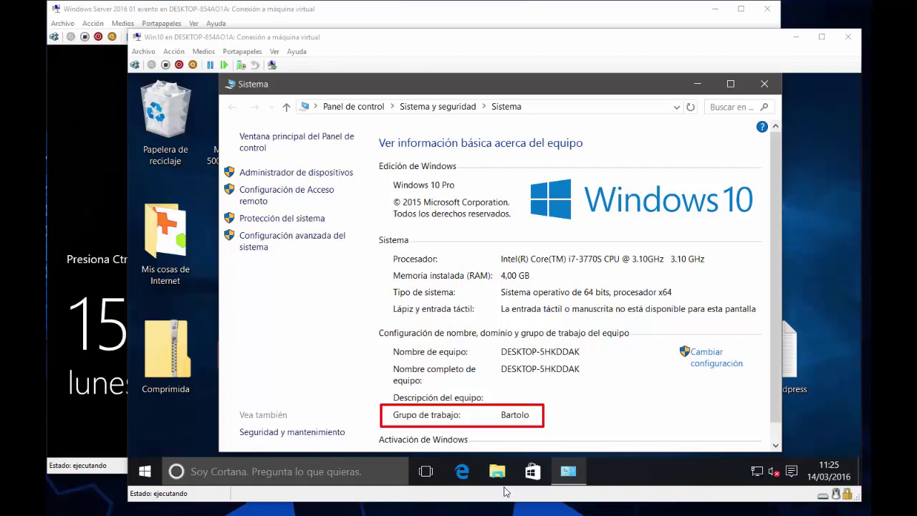
left_click(583, 340)
left_click(763, 84)
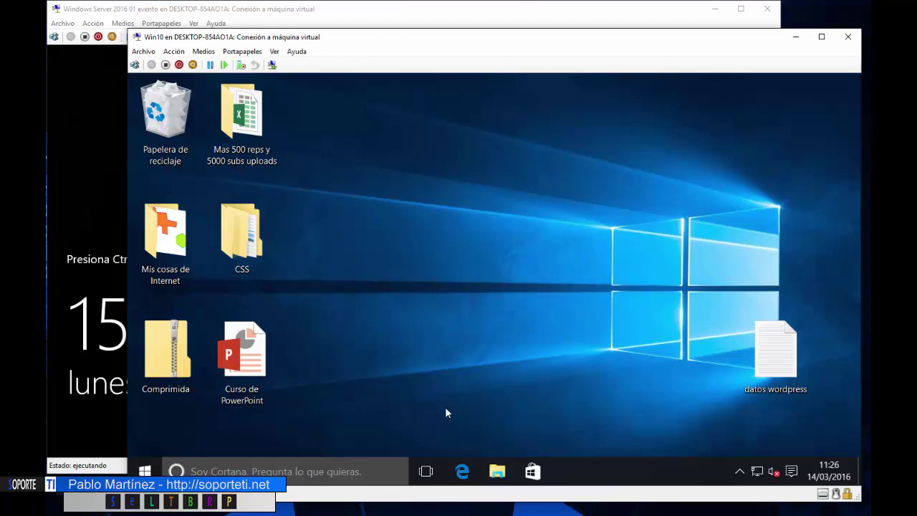
mouse_move(165, 337)
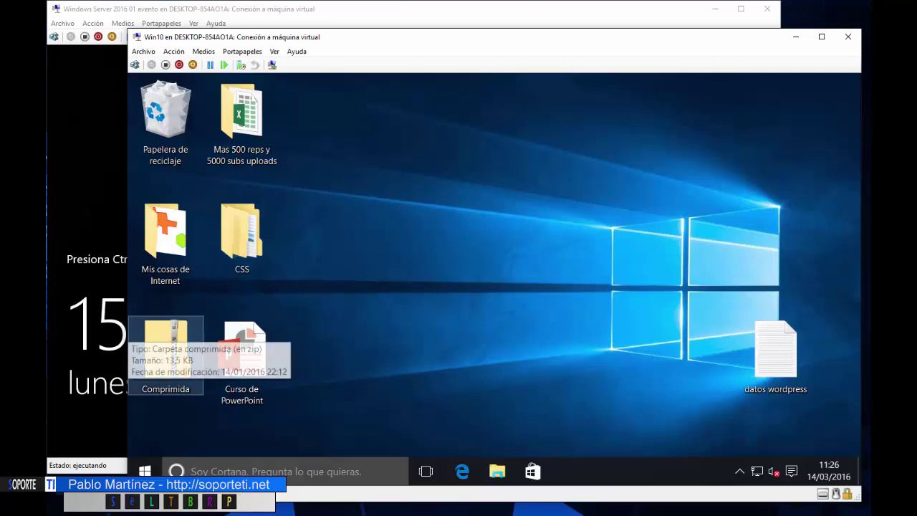